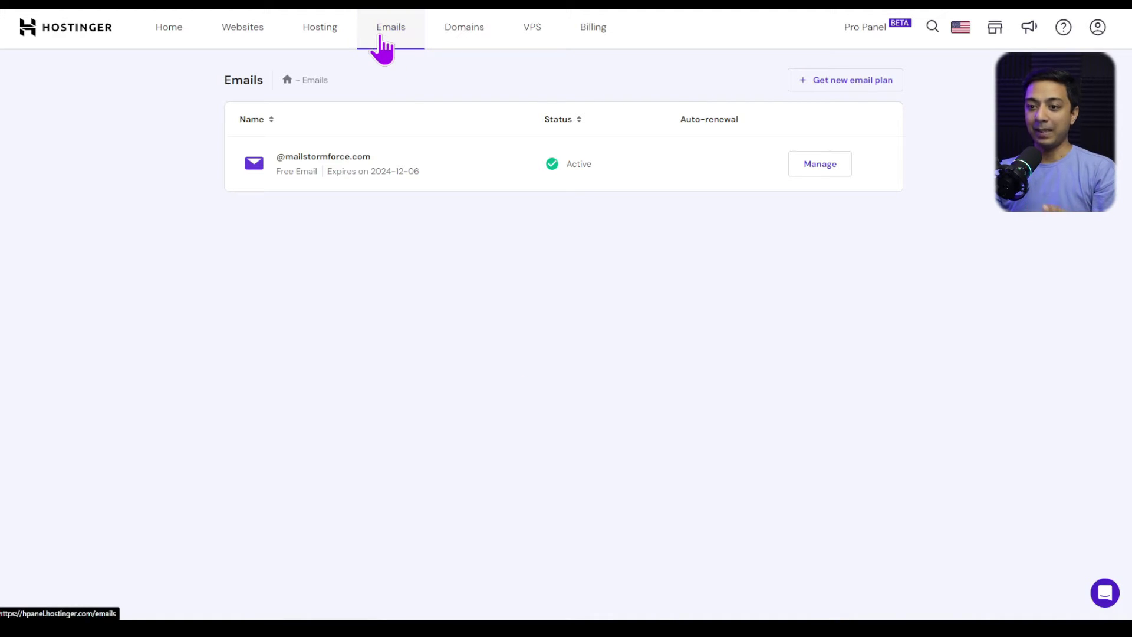
- Choose the Hostinger Free email plan ($0.00/mo) for the mailstormforce.com domain
left_click_drag(286, 156, 372, 152)
left_click(399, 252)
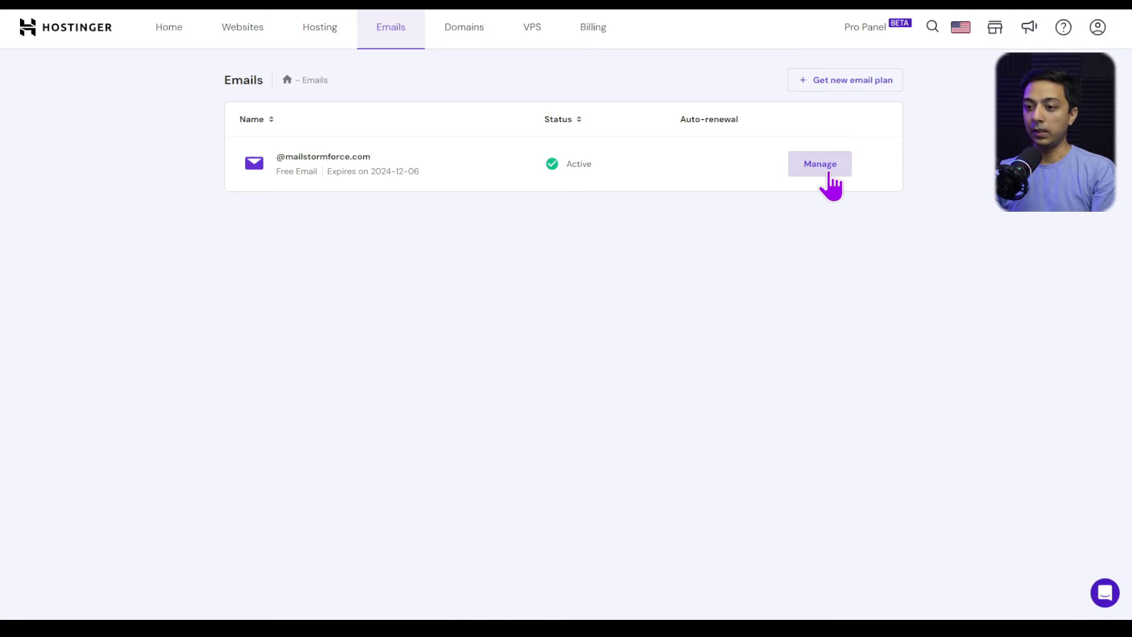
left_click(829, 175)
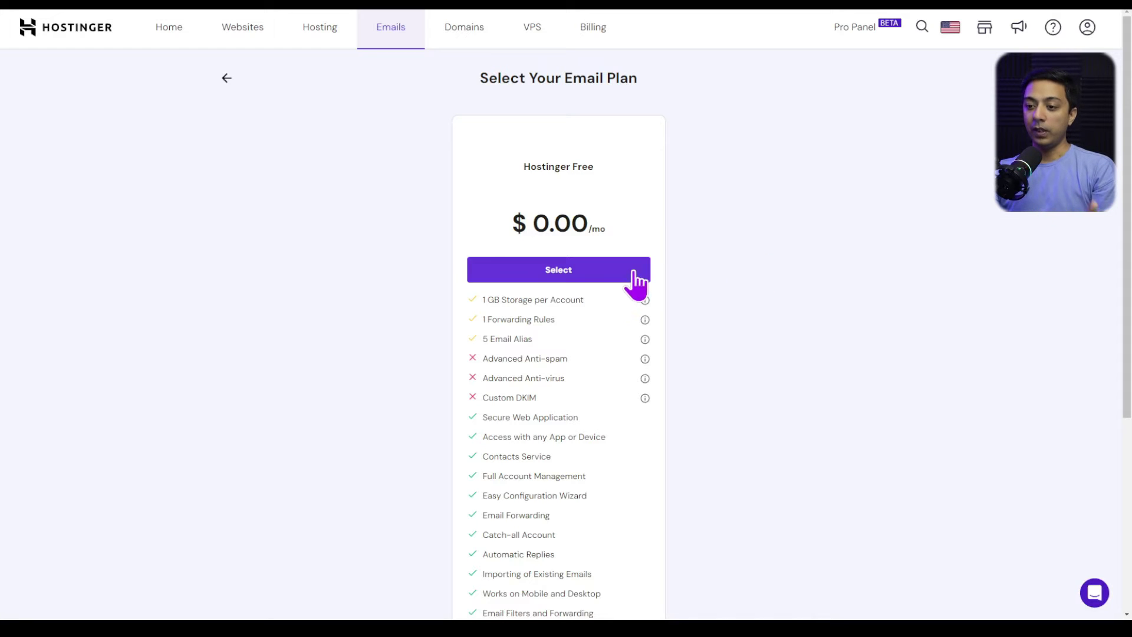
left_click(563, 274)
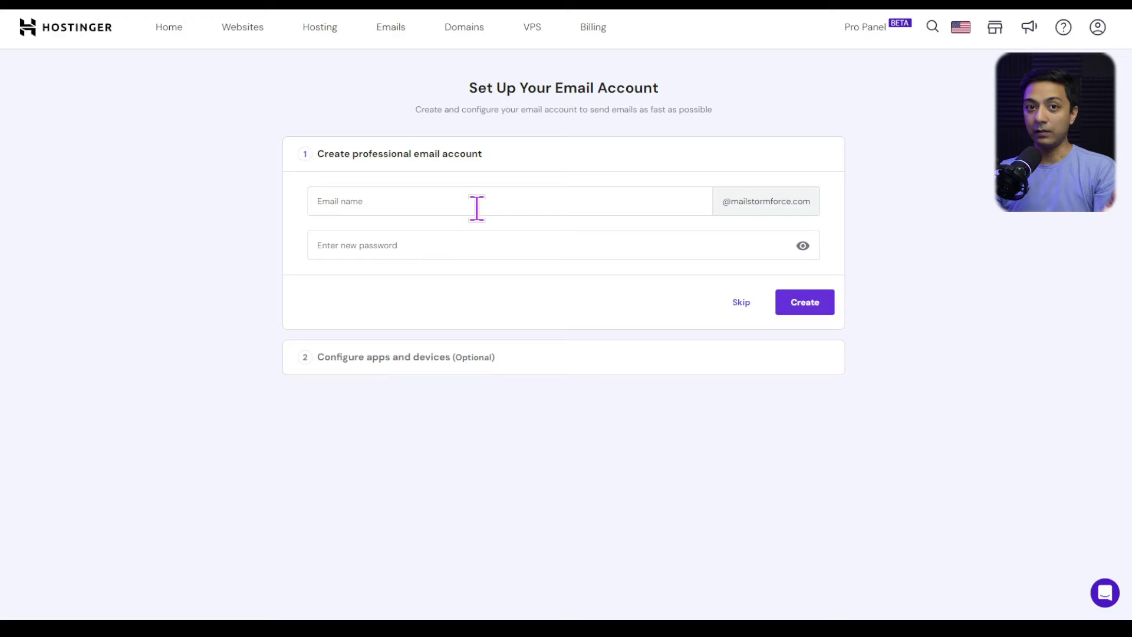
left_click(476, 206)
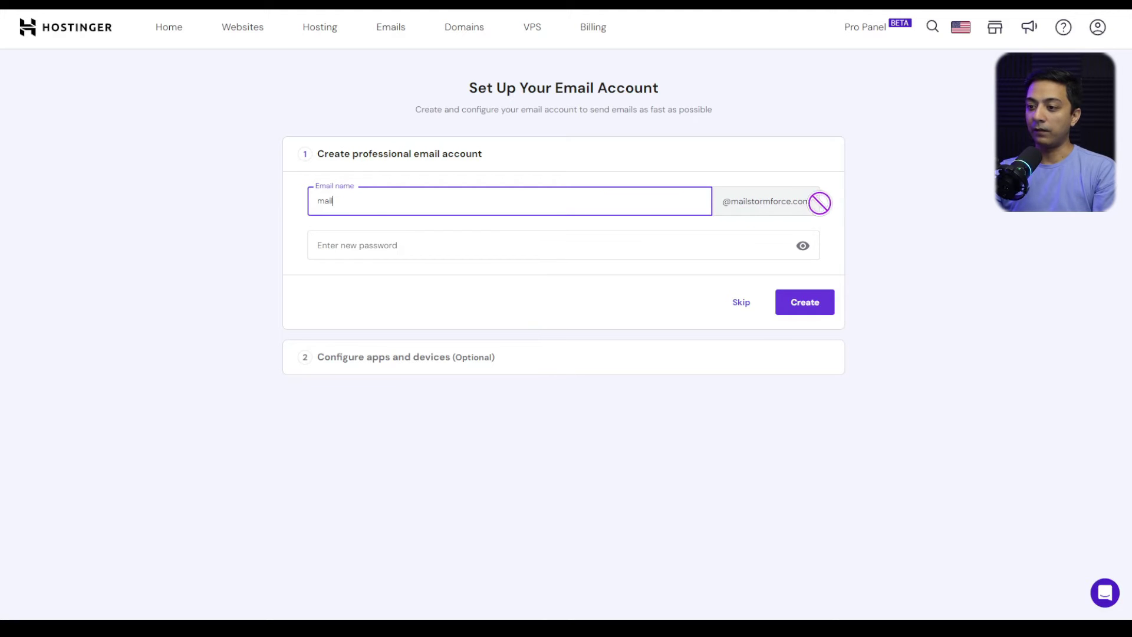
left_click(351, 251)
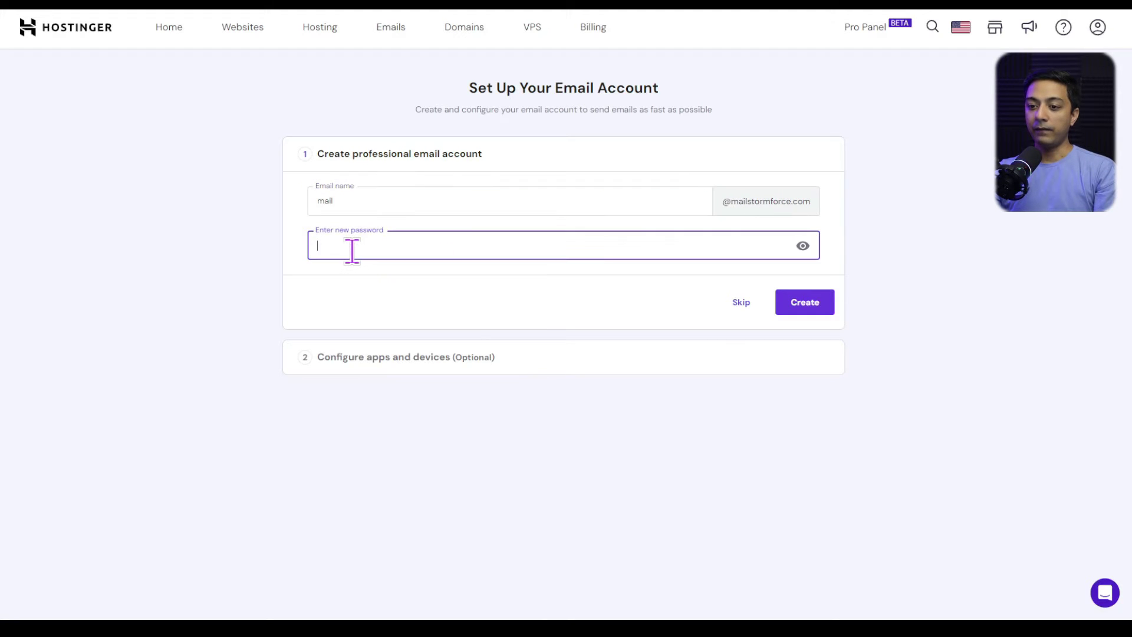
key("ctrl+v")
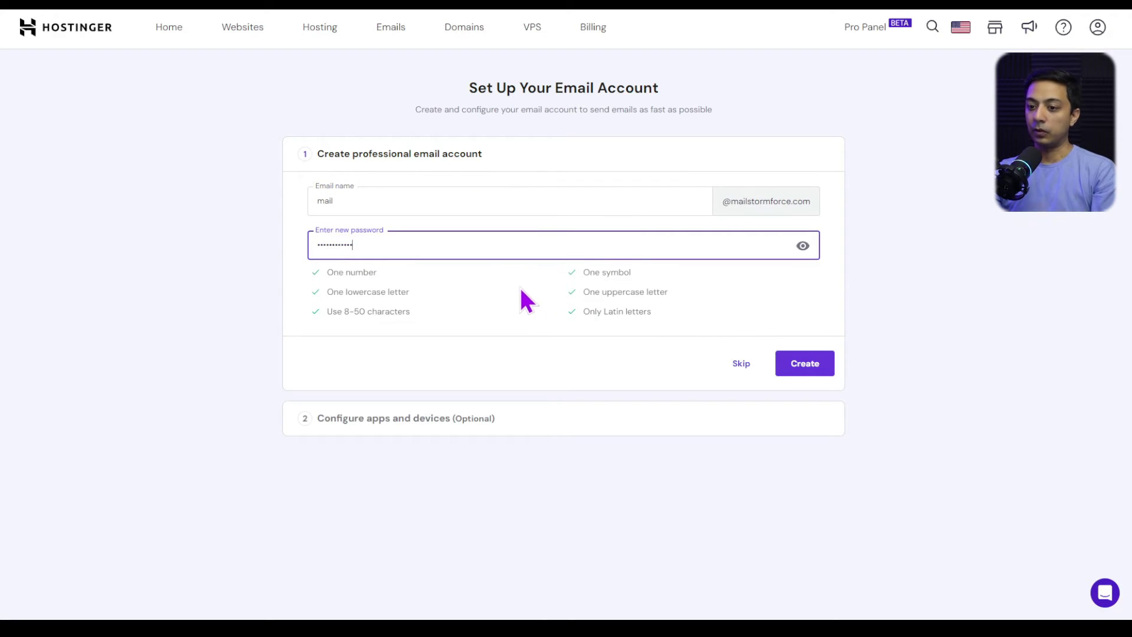
left_click(809, 371)
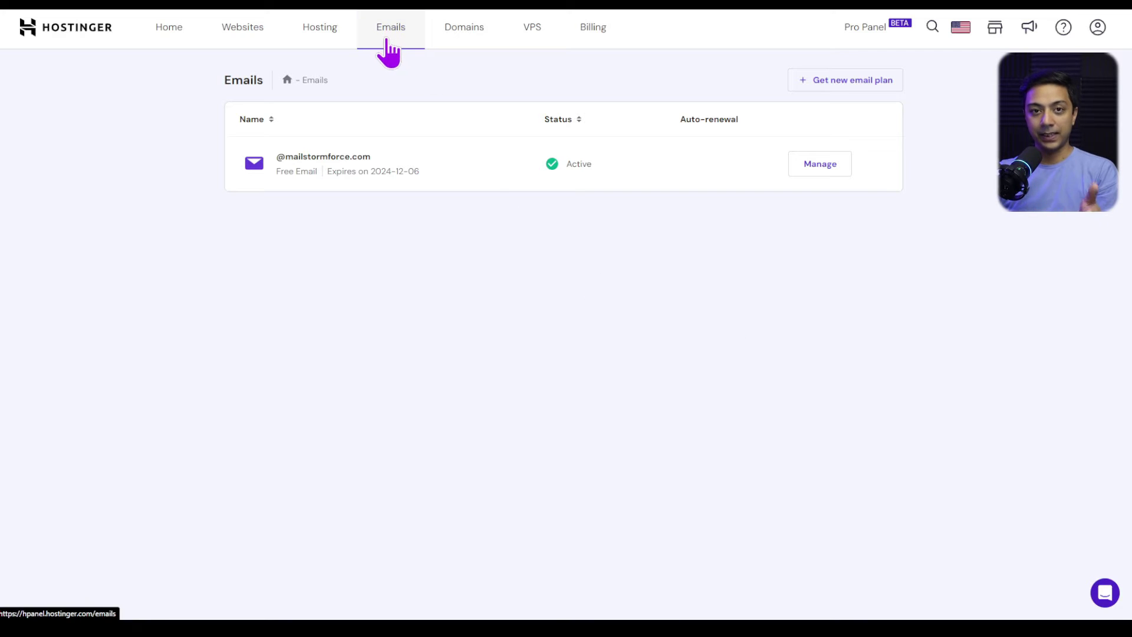
left_click(820, 165)
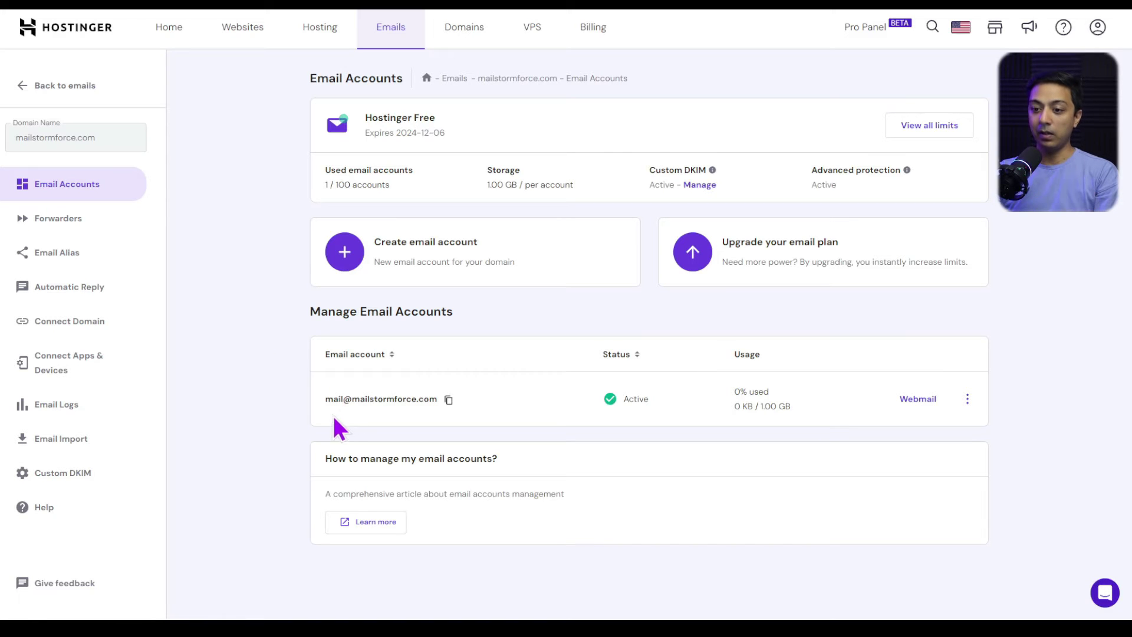
left_click_drag(326, 401, 436, 398)
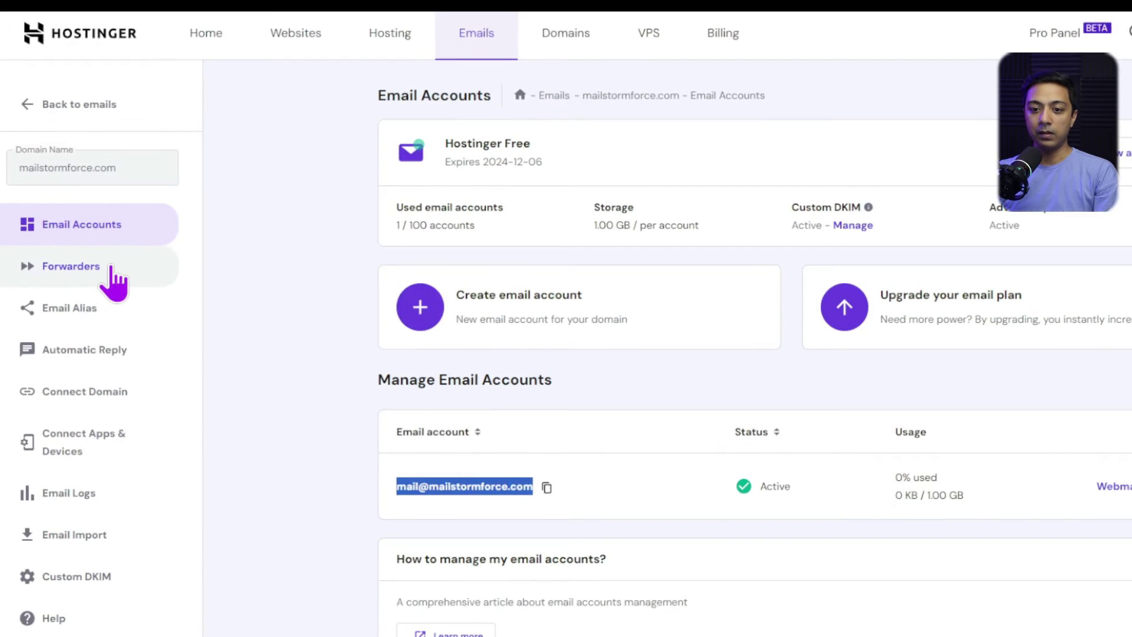
left_click(110, 269)
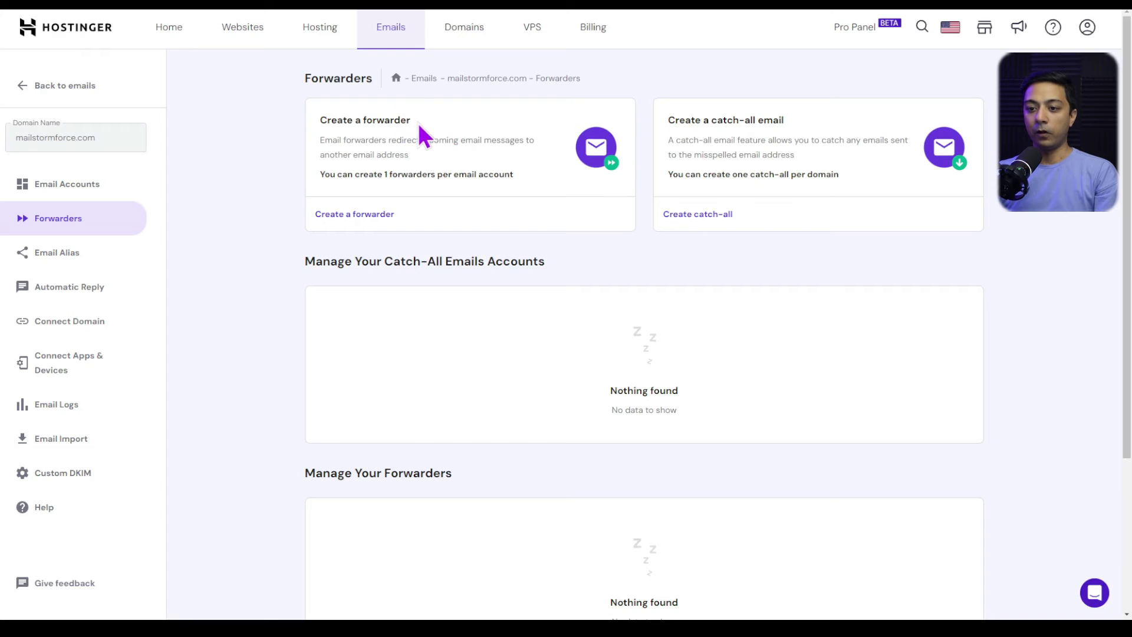
left_click(414, 217)
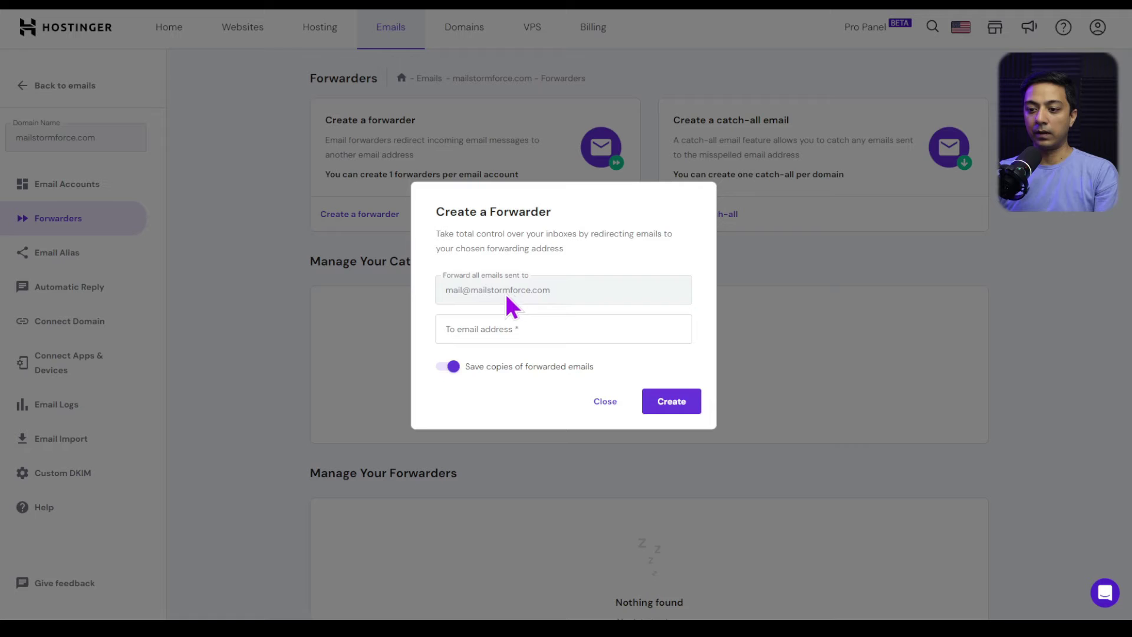
left_click(503, 334)
left_click(696, 306)
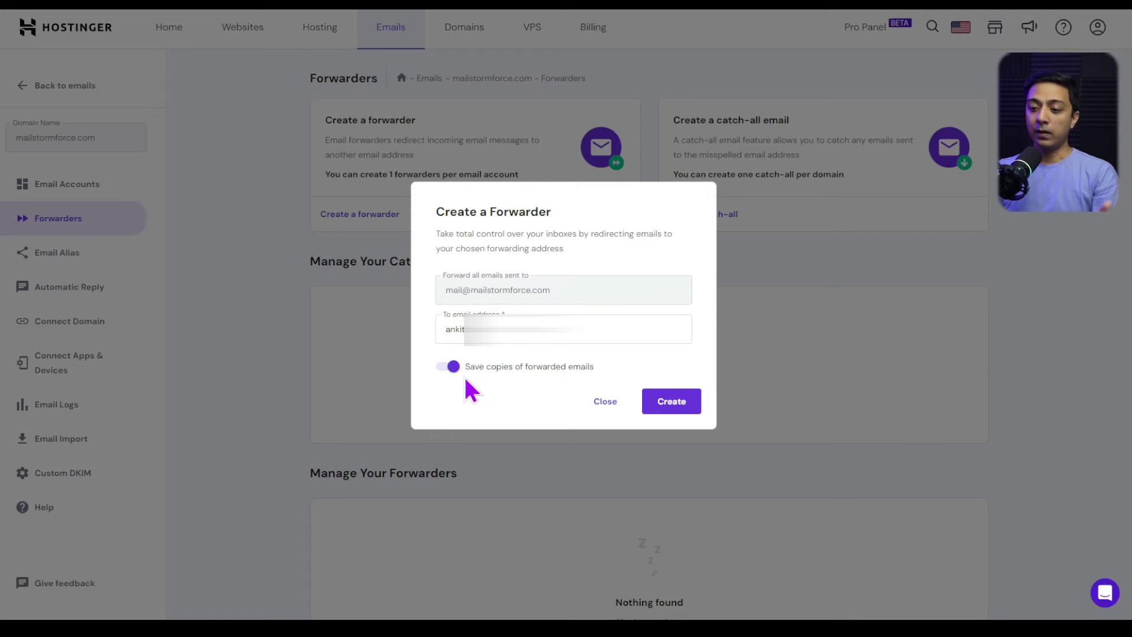
left_click(676, 411)
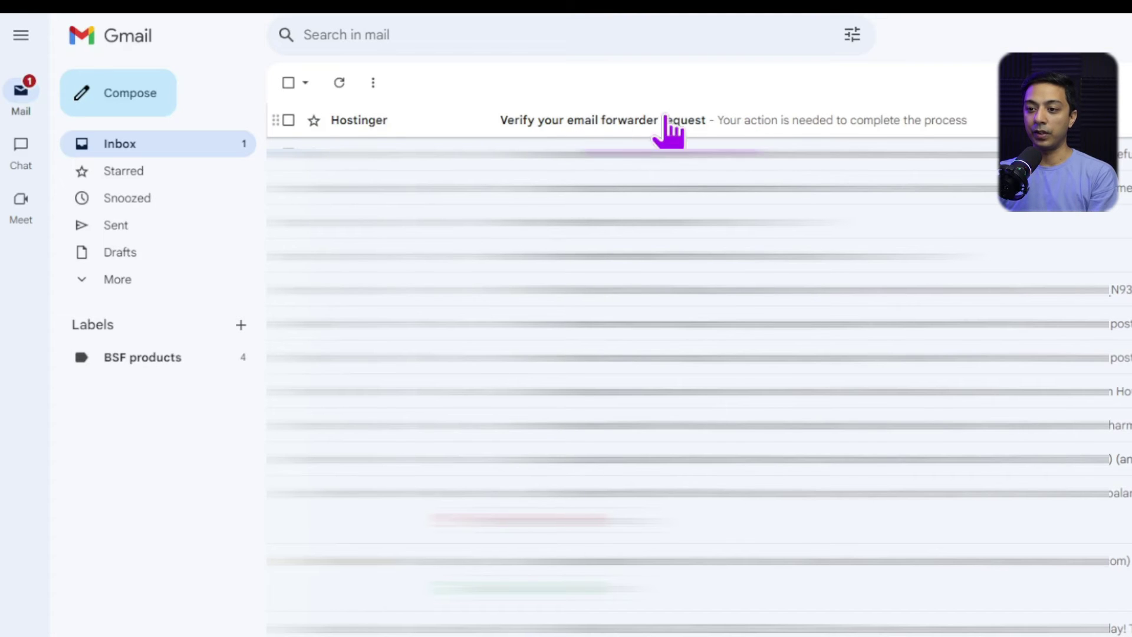
- Verify the forwarder through Hostinger's Gmail email, then refresh hPanel Forwarders to see it Active
left_click(504, 119)
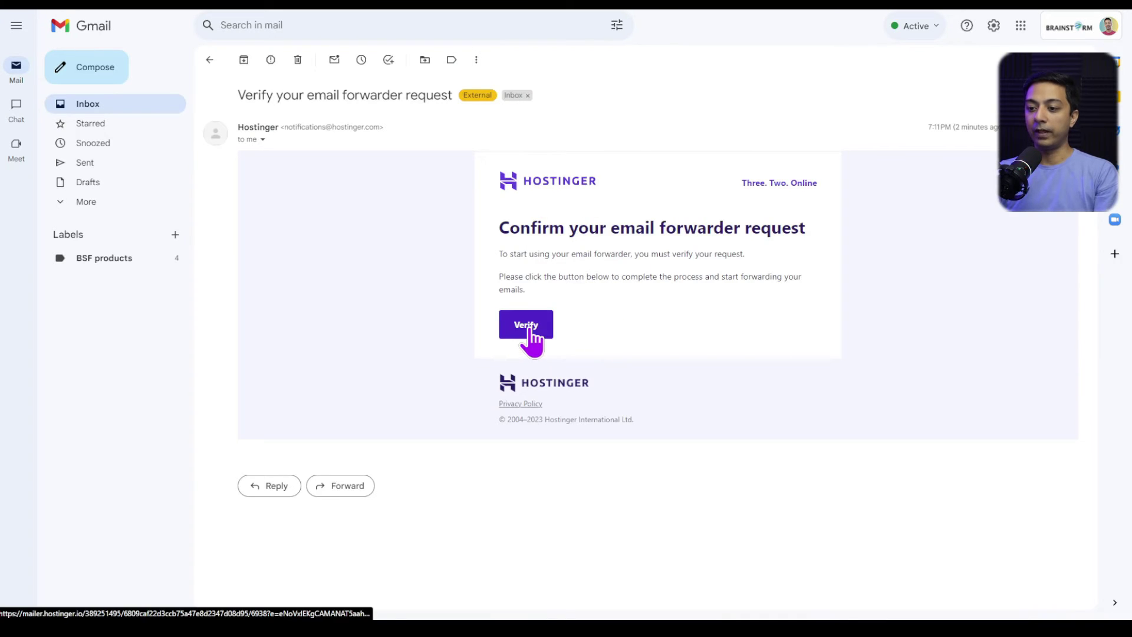
left_click(526, 328)
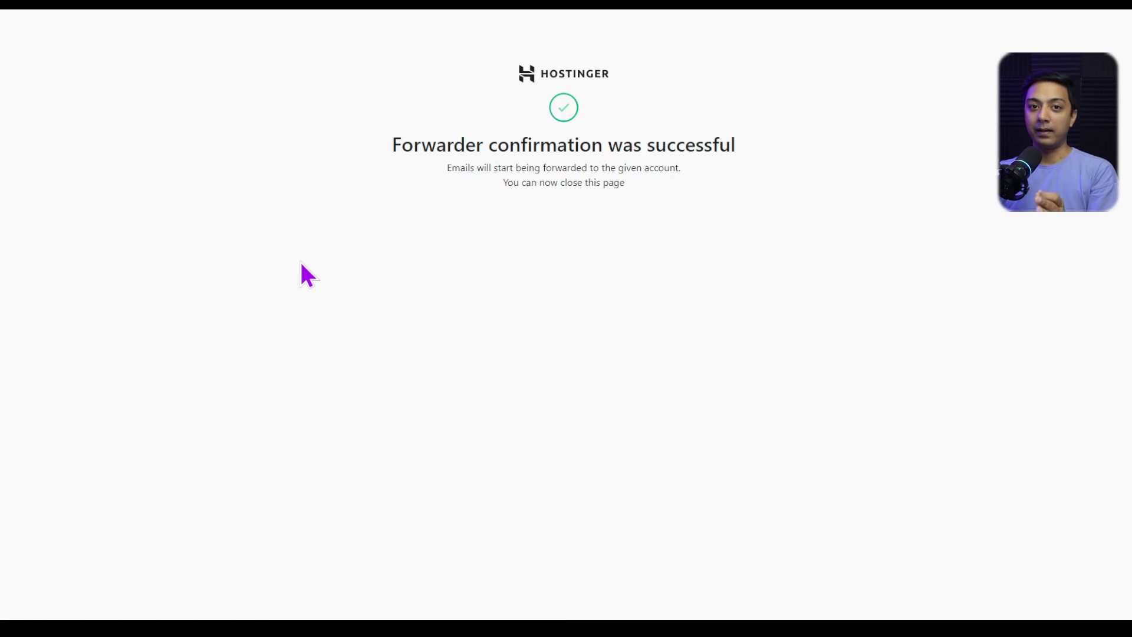
key("ctrl+w")
key("F5")
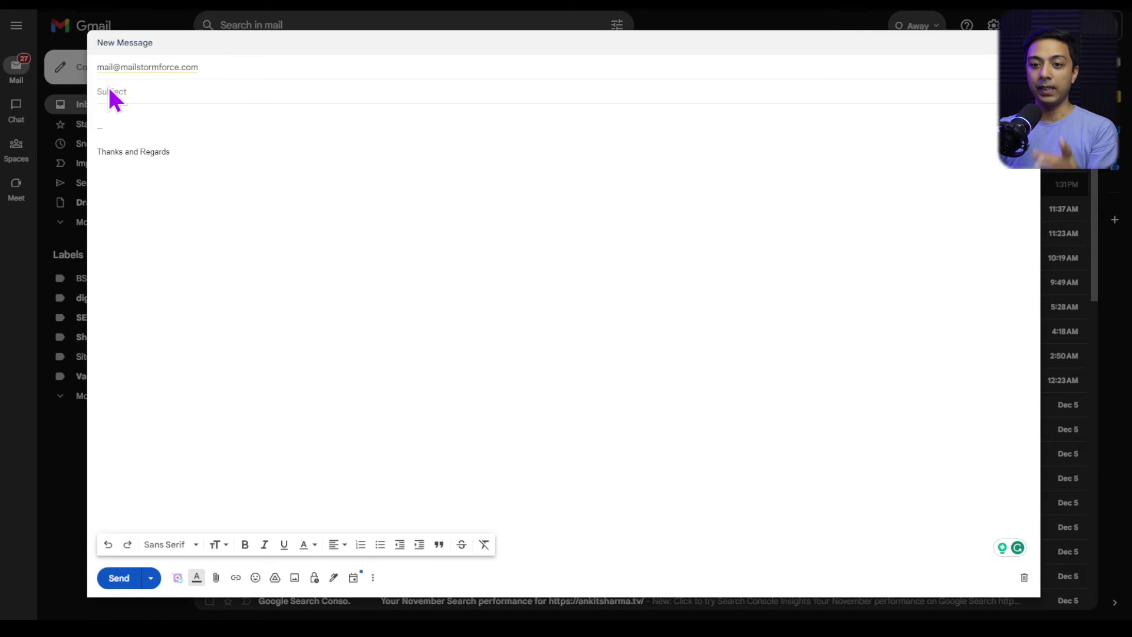
mouse_move(185, 70)
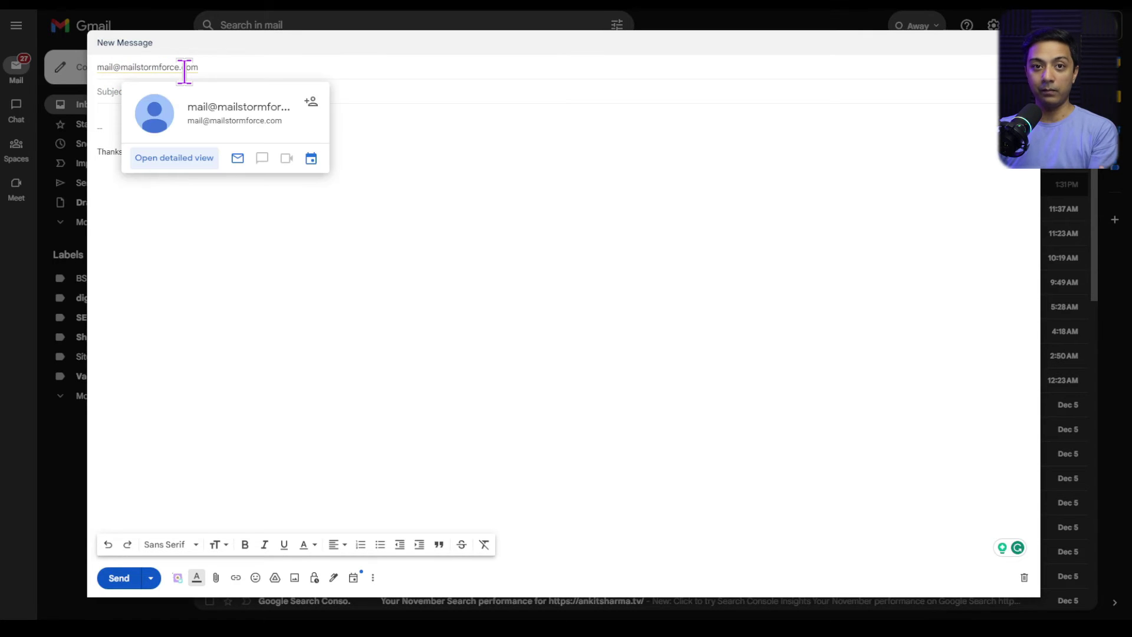
type("Tes")
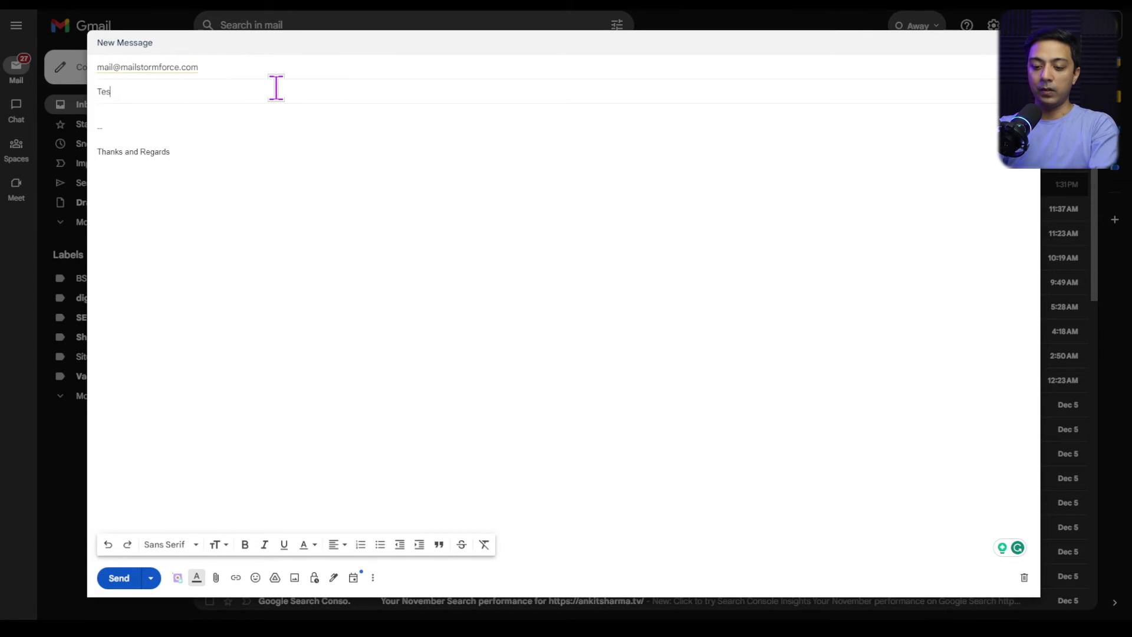
type("t Sub from Gmail")
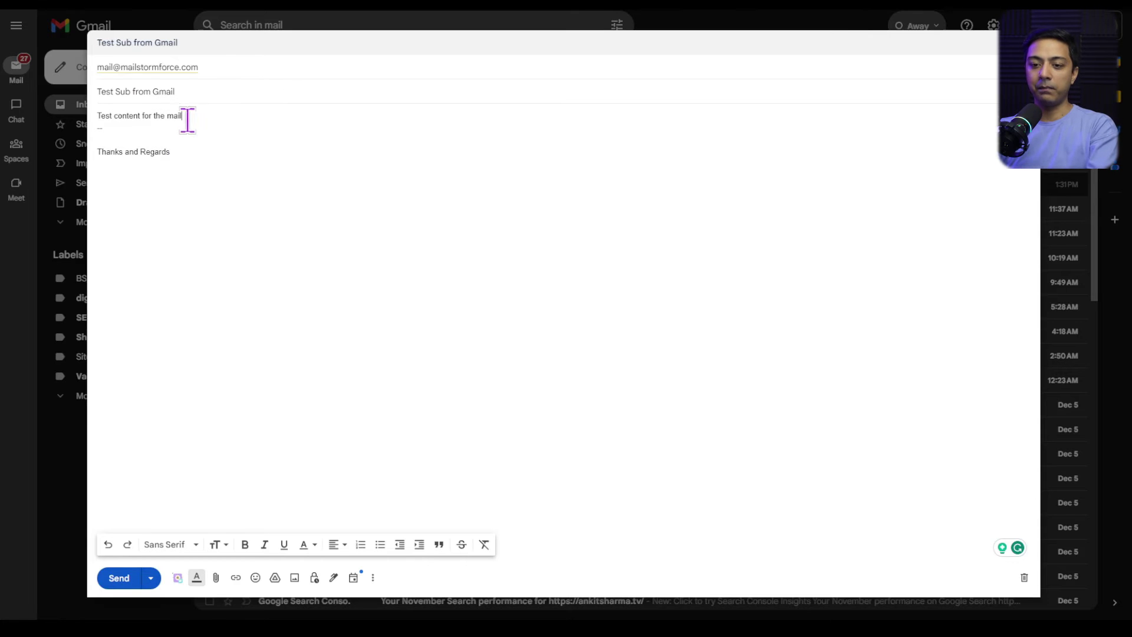
left_click(115, 581)
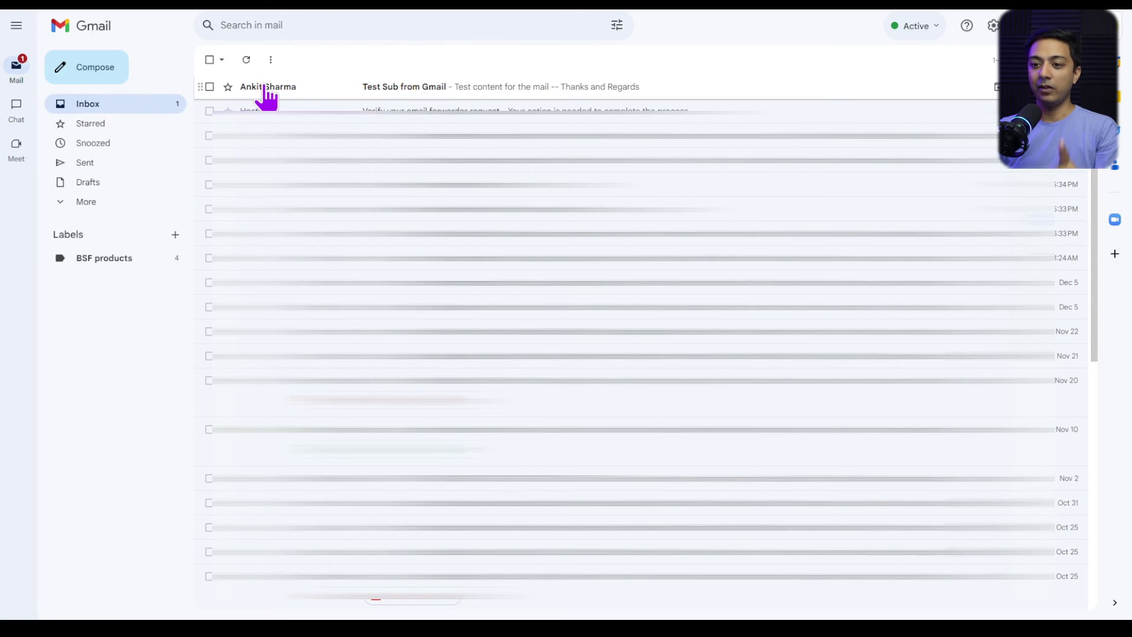
left_click(369, 90)
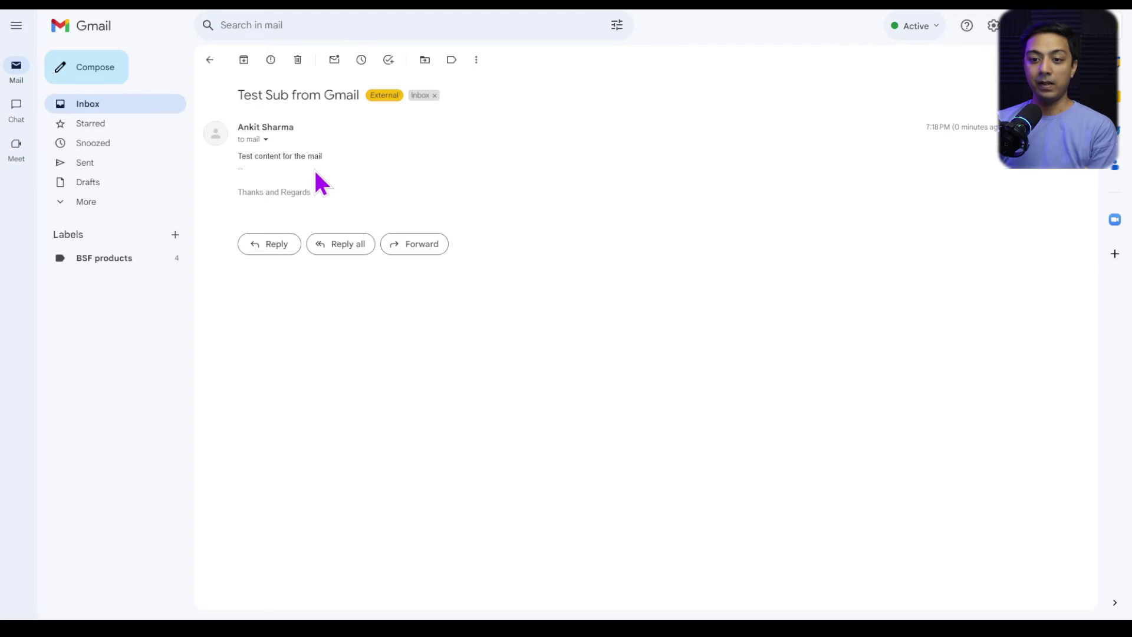
left_click(266, 140)
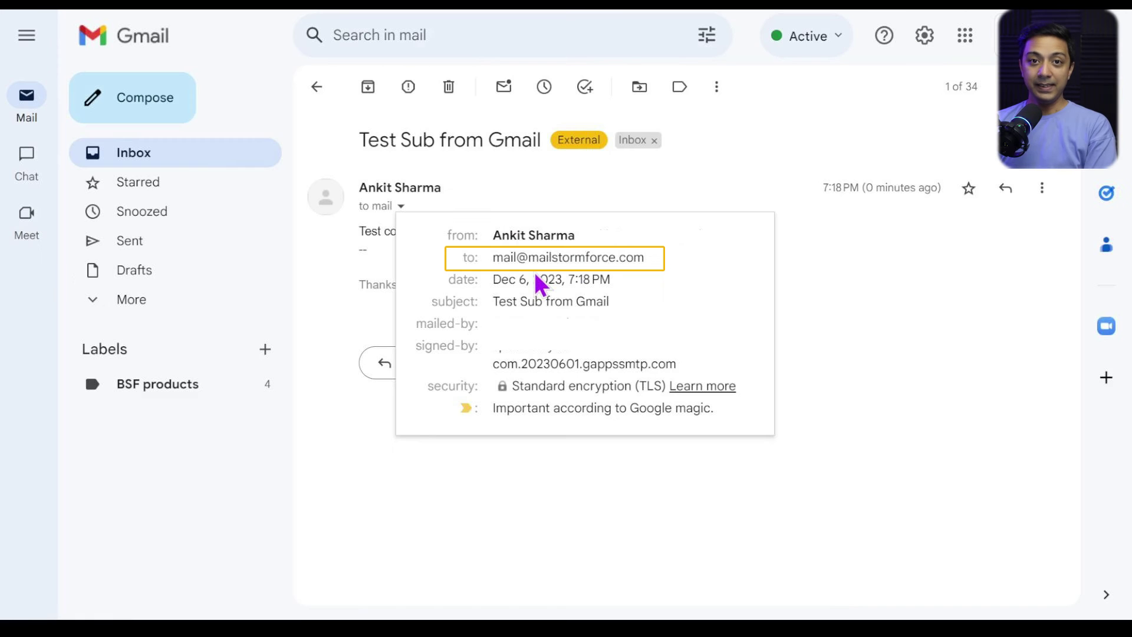
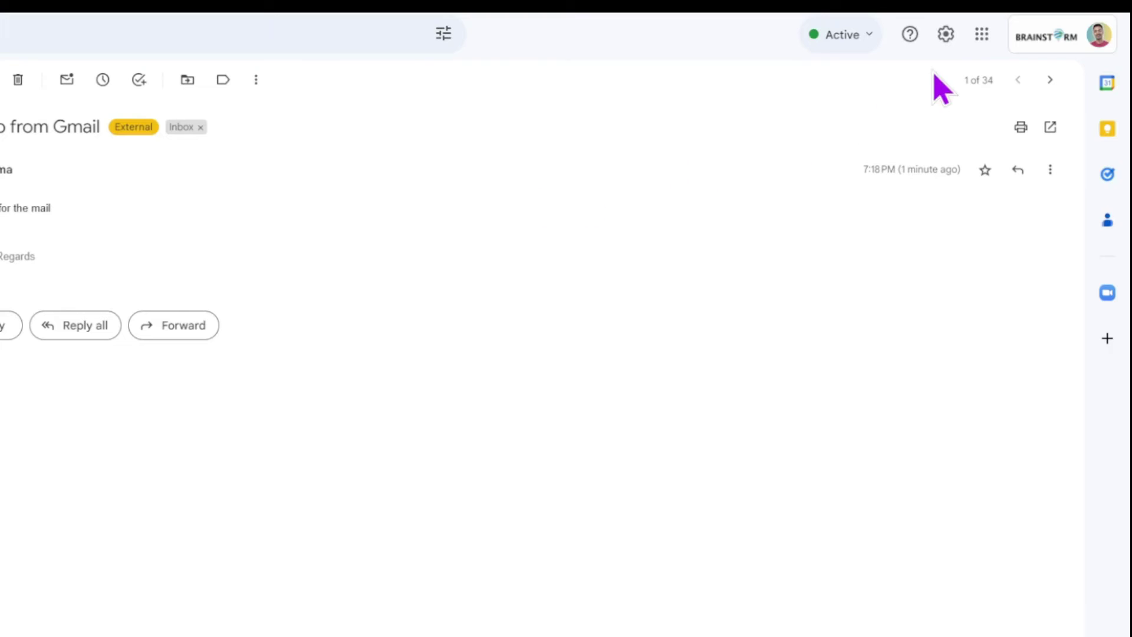
- Open Gmail's full settings on the Accounts tab to view the Send mail as addresses
left_click(945, 35)
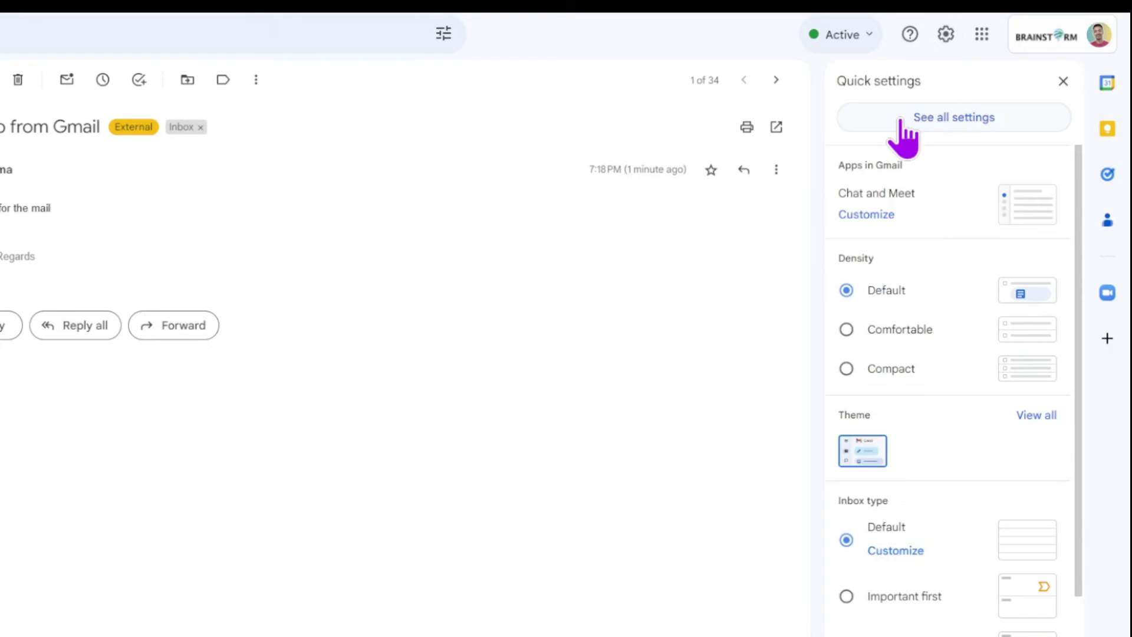
left_click(900, 119)
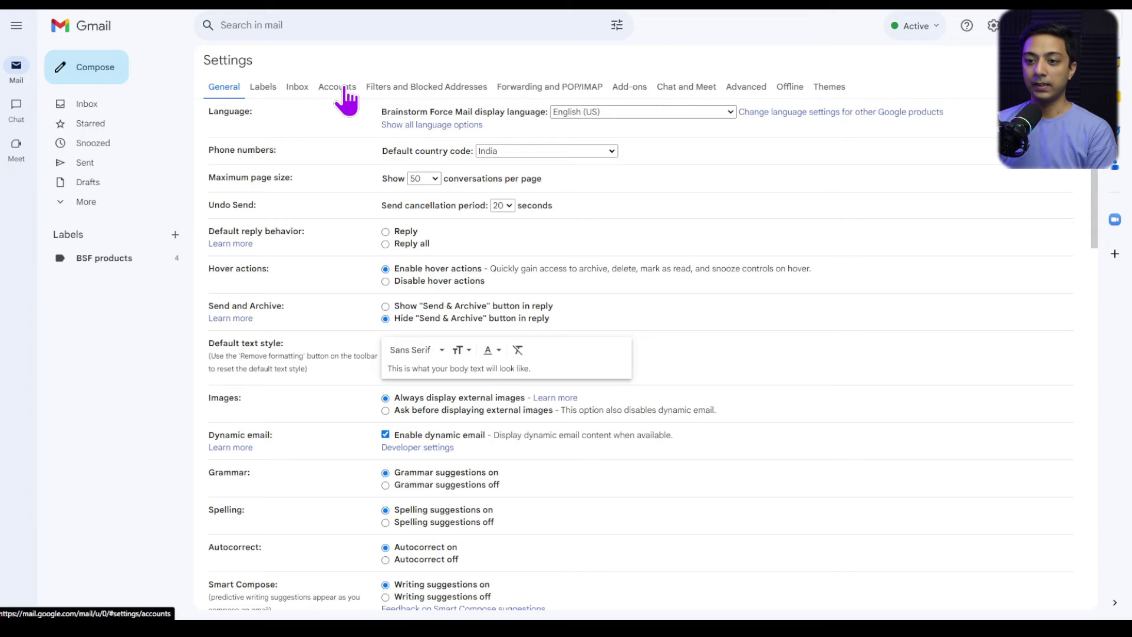
left_click(342, 88)
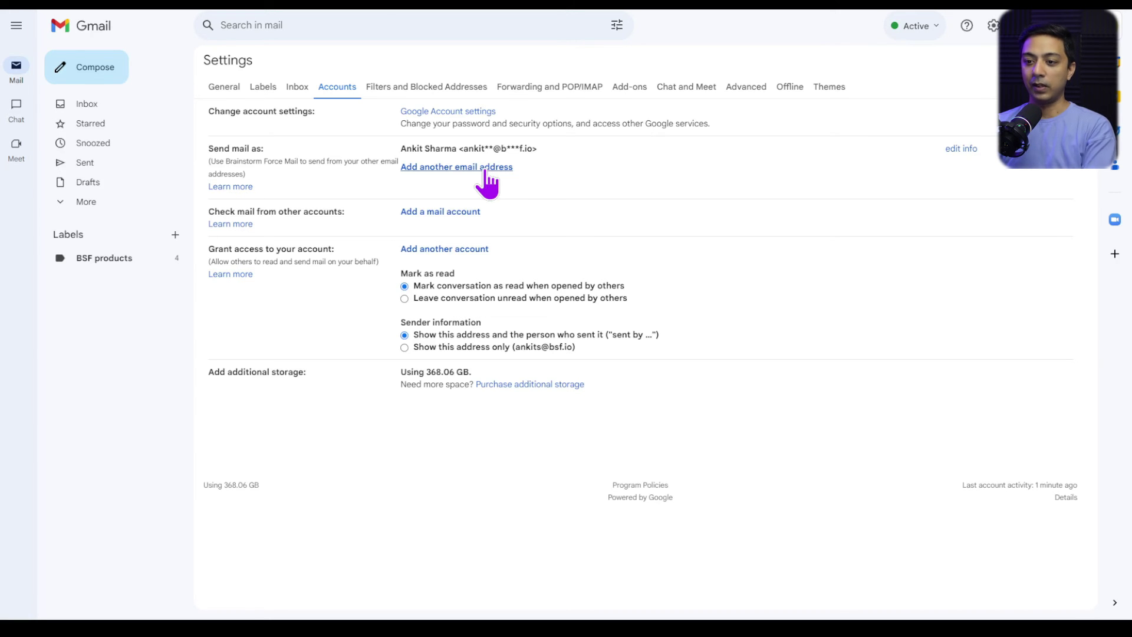
- Begin adding another send-as email address from the Accounts settings
left_click(485, 171)
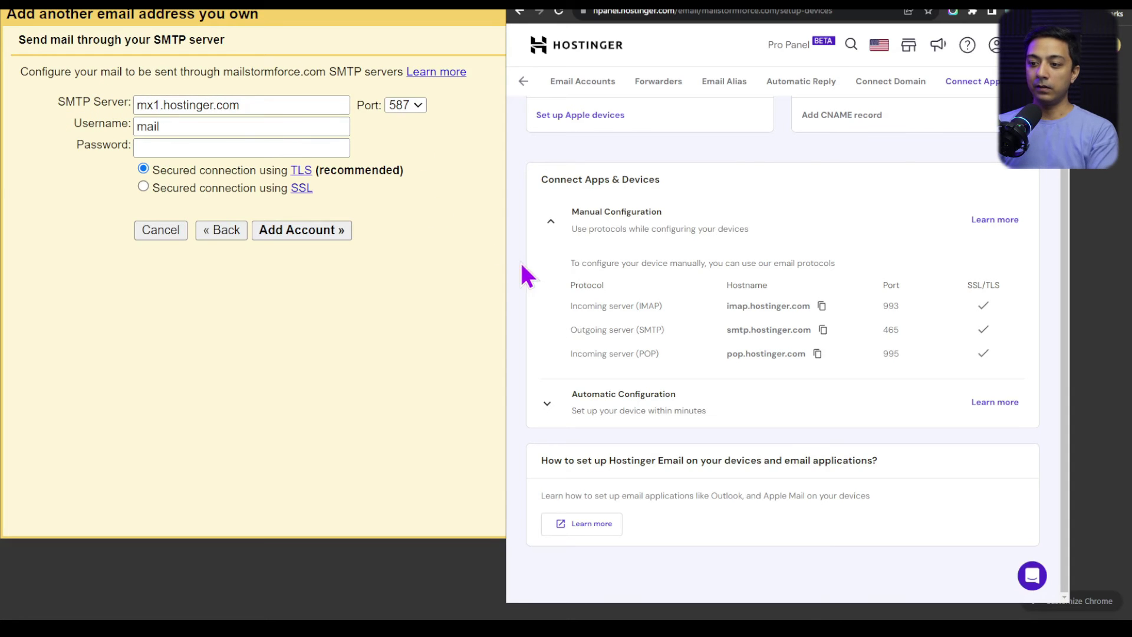
- Set the SMTP server to smtp.hostinger.com on port 465
left_click(824, 332)
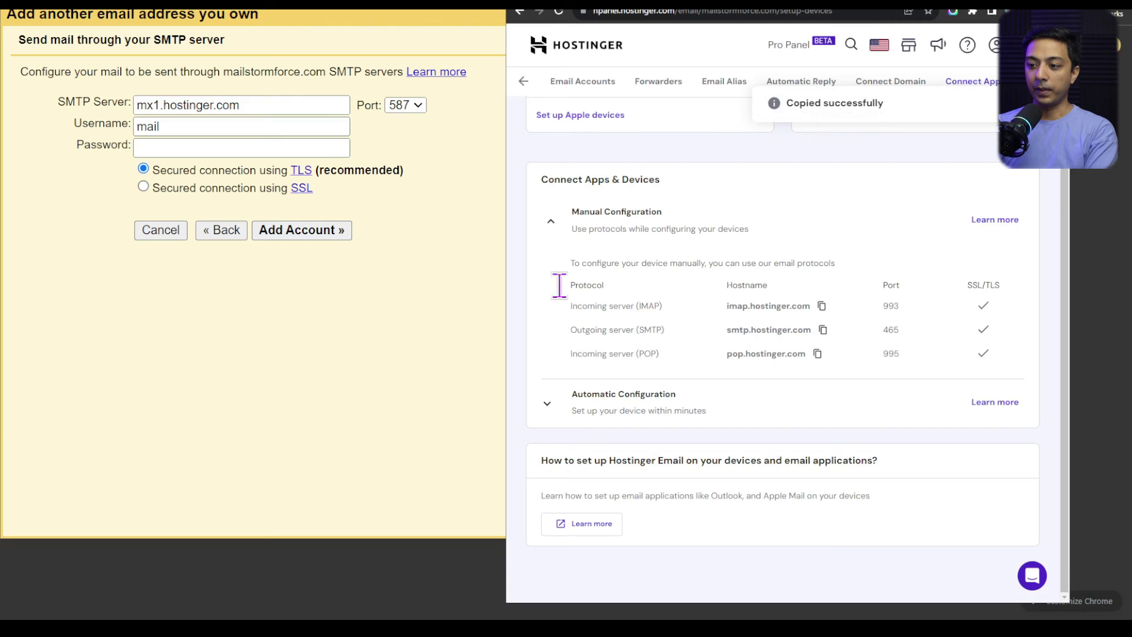
triple_click(276, 105)
key("ctrl+v")
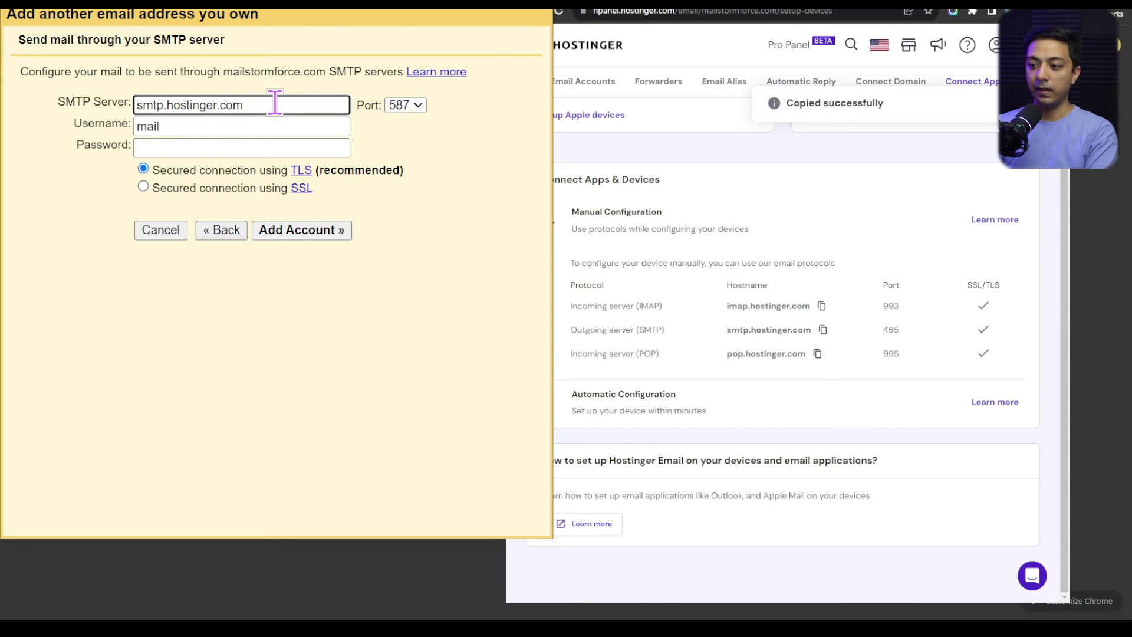
left_click(406, 111)
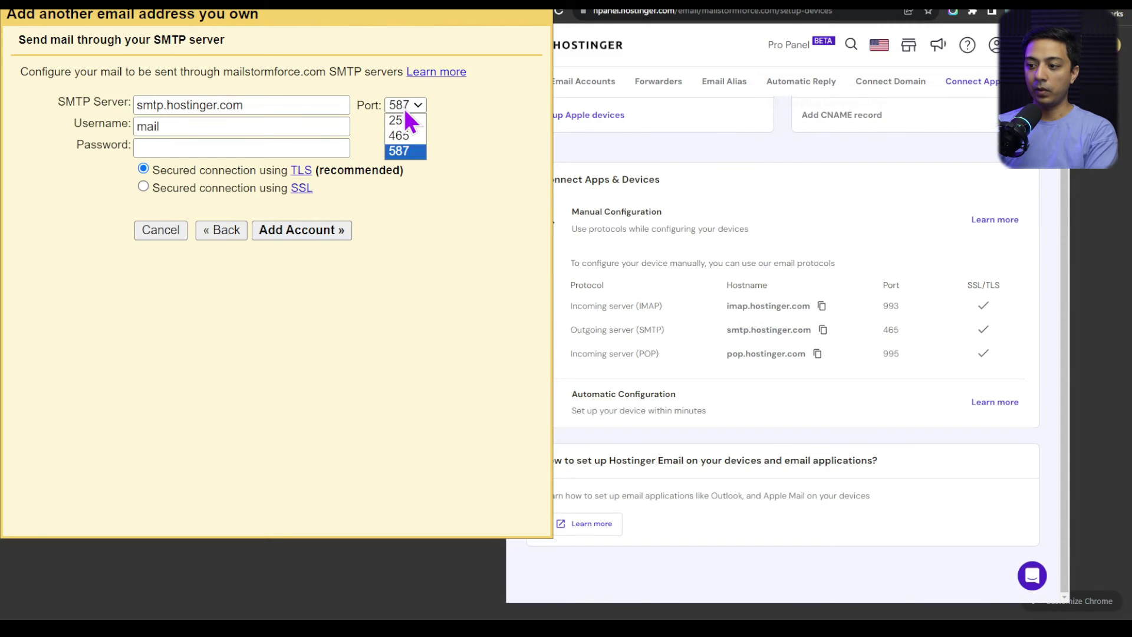
left_click(413, 135)
- Enter the full mailbox address as username and its password, then add the account
triple_click(186, 126)
key("ctrl+v")
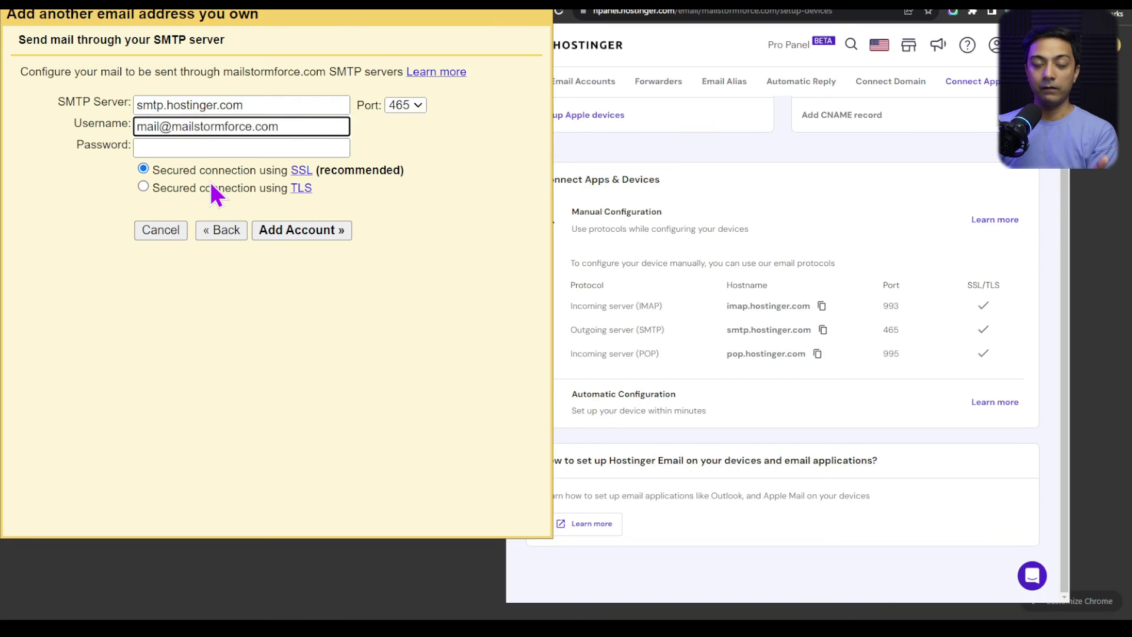
left_click(219, 148)
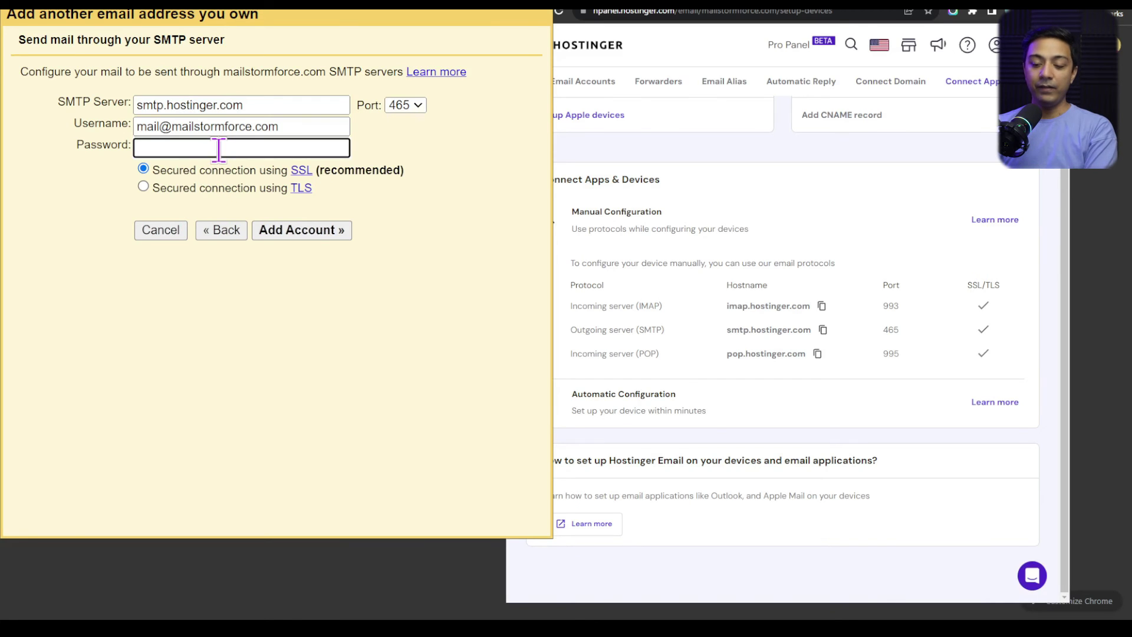
key("ctrl+v")
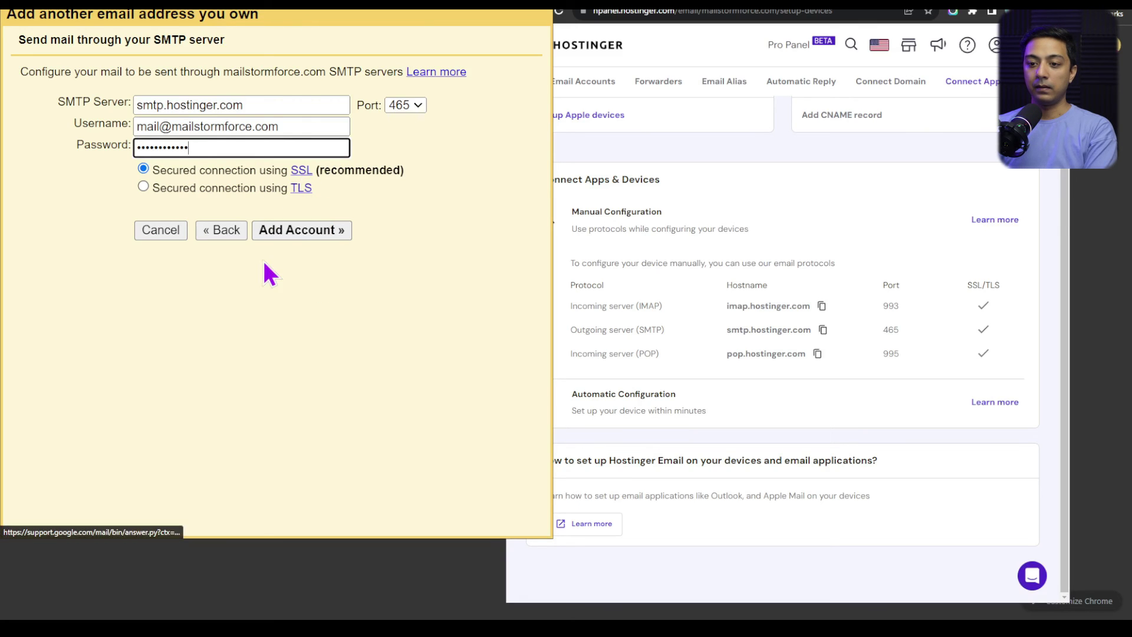
left_click(289, 233)
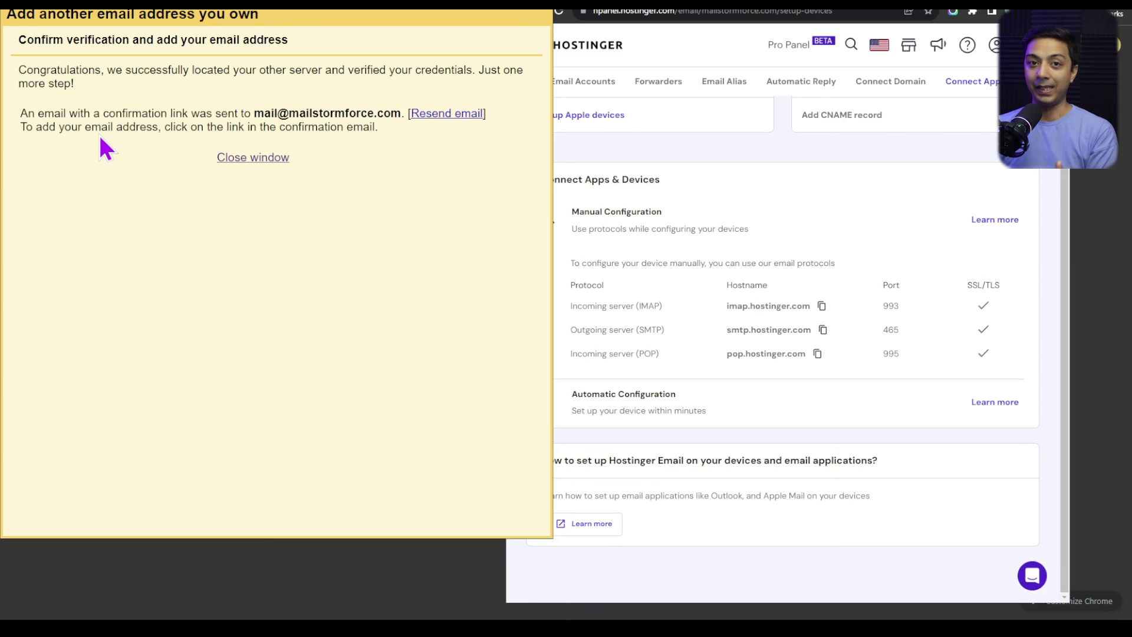
- Confirm the new send-as address using the link in Gmail's confirmation email
left_click_drag(255, 113, 401, 113)
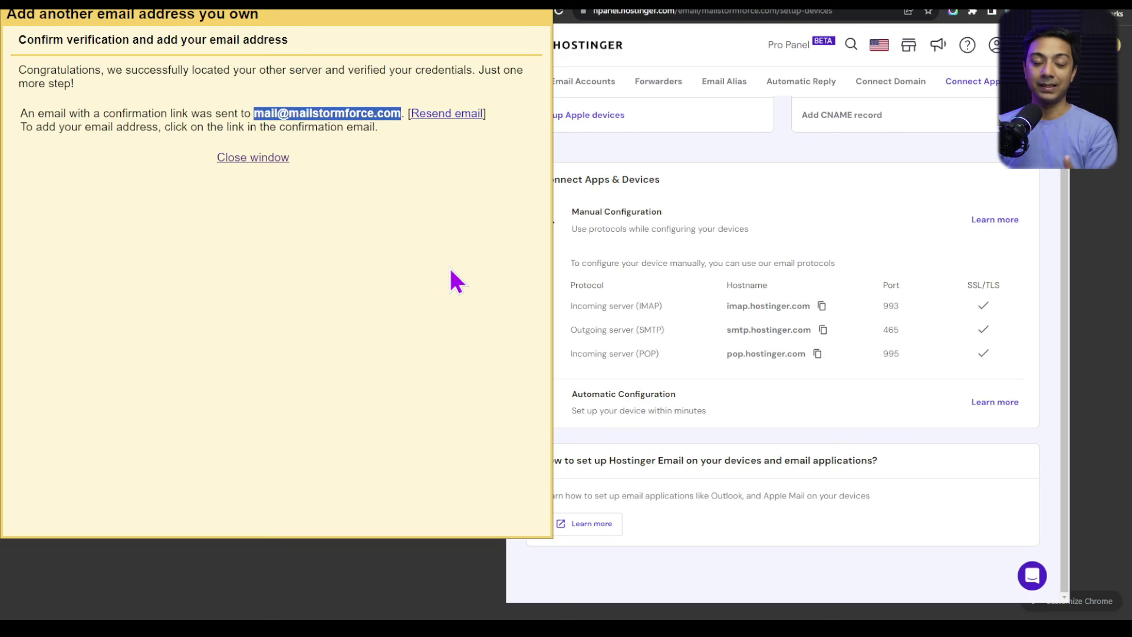
left_click(264, 159)
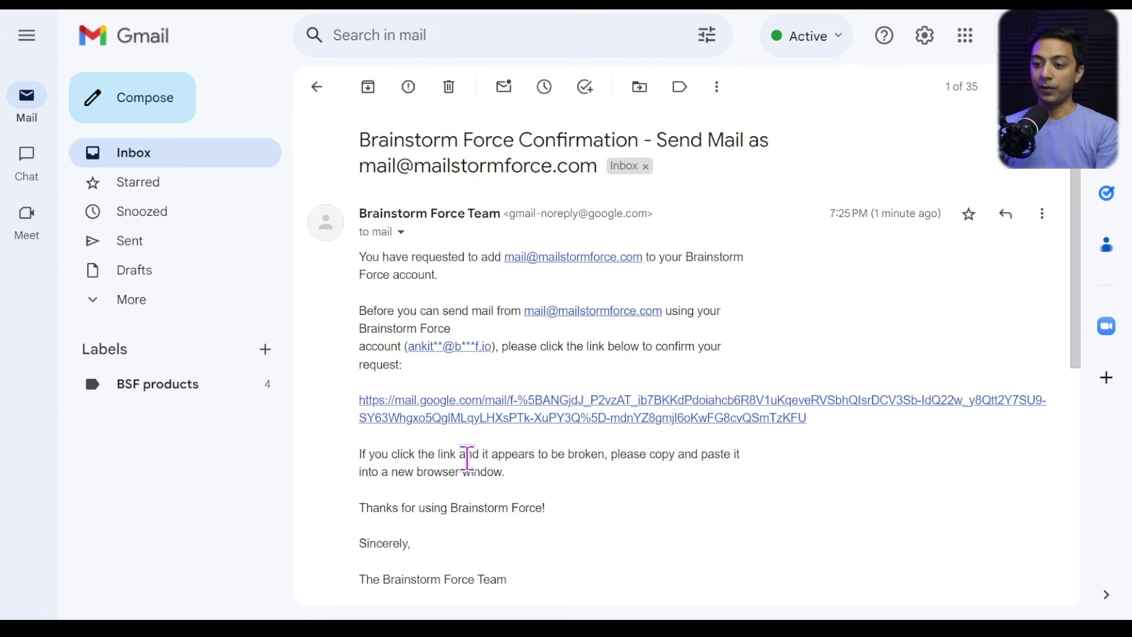
left_click(487, 419)
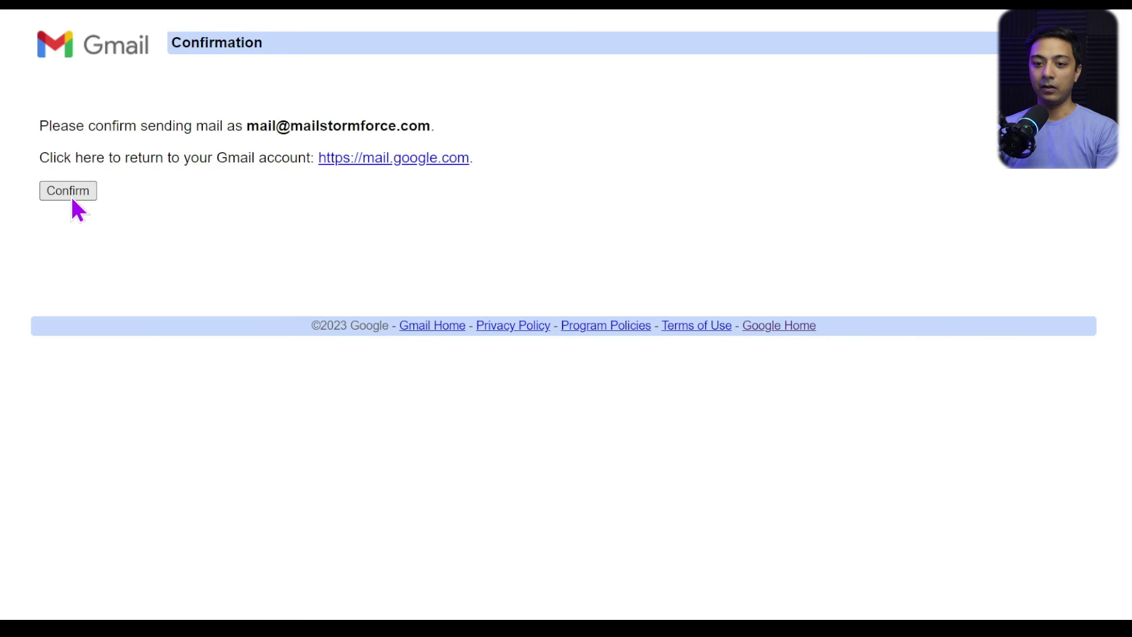
left_click(71, 192)
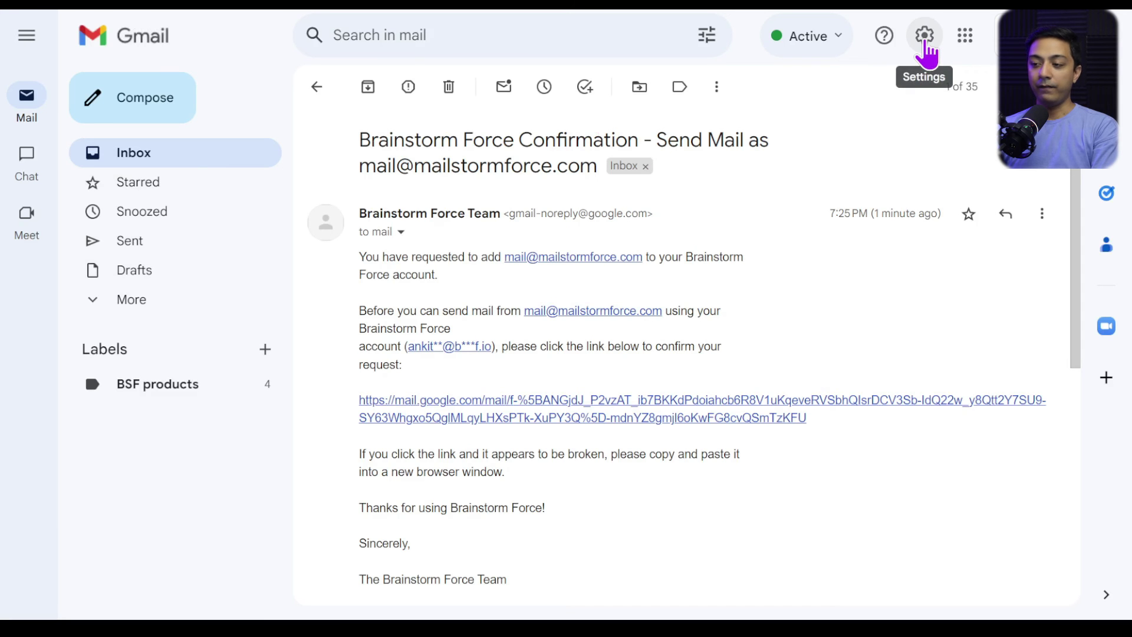
- Check the Hostinger alias in Accounts settings and reply from the address each message was sent to
left_click(925, 44)
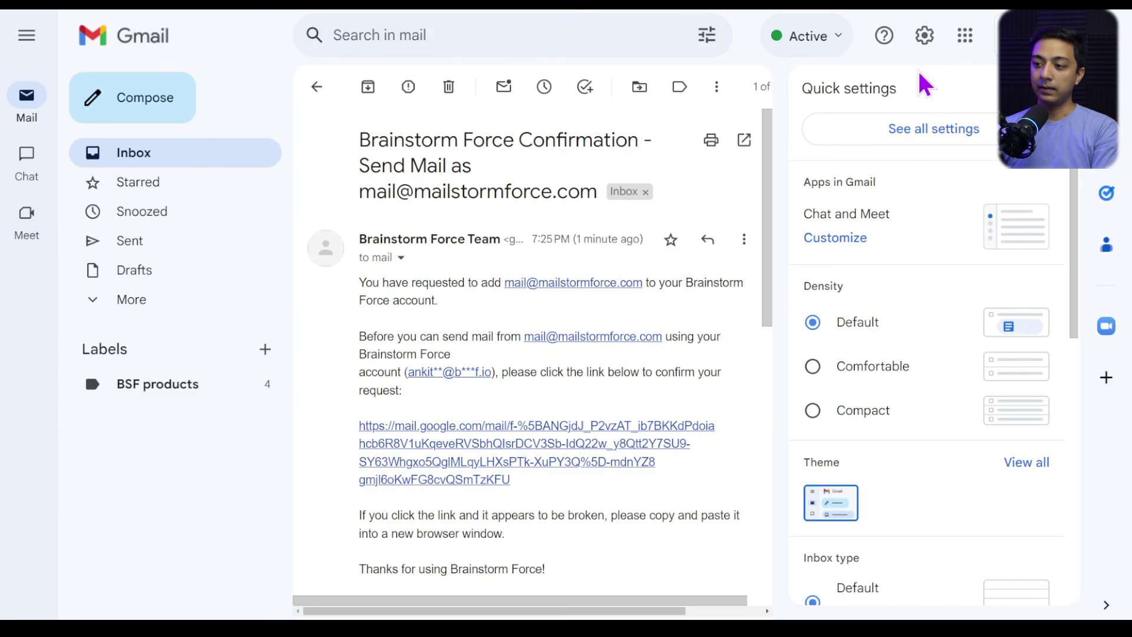
left_click(907, 137)
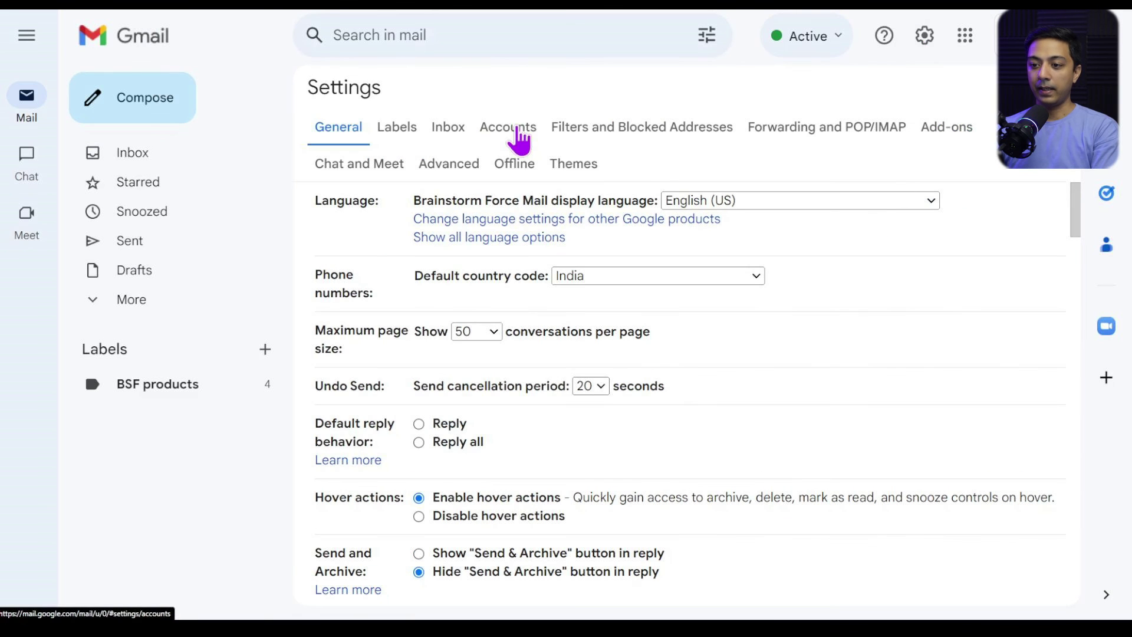
left_click(519, 136)
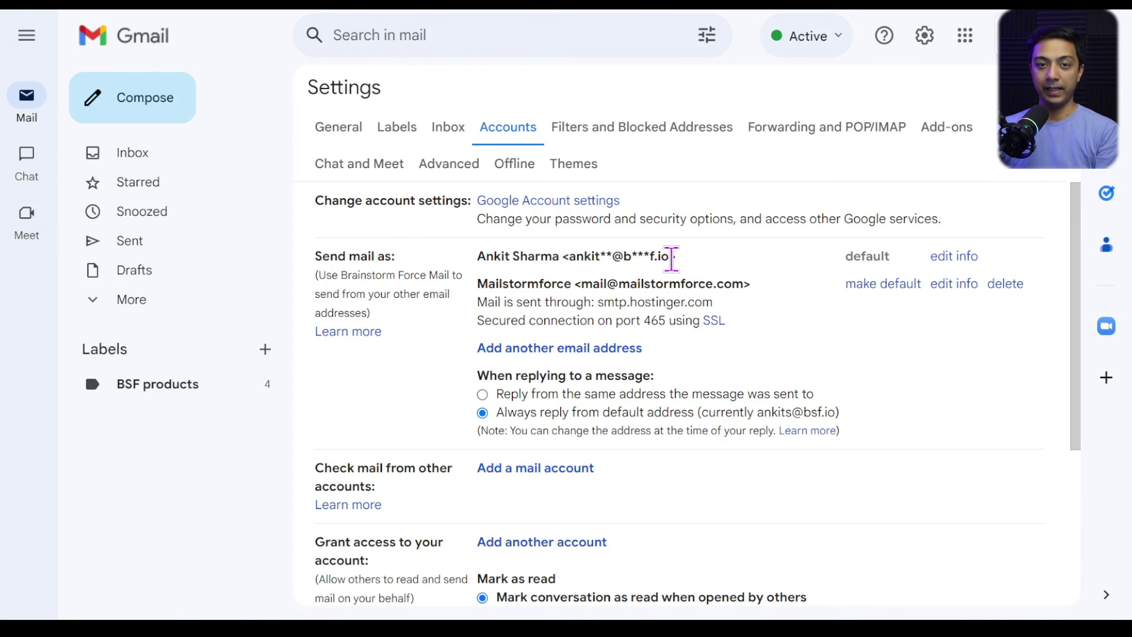
left_click_drag(582, 283, 750, 285)
left_click(482, 394)
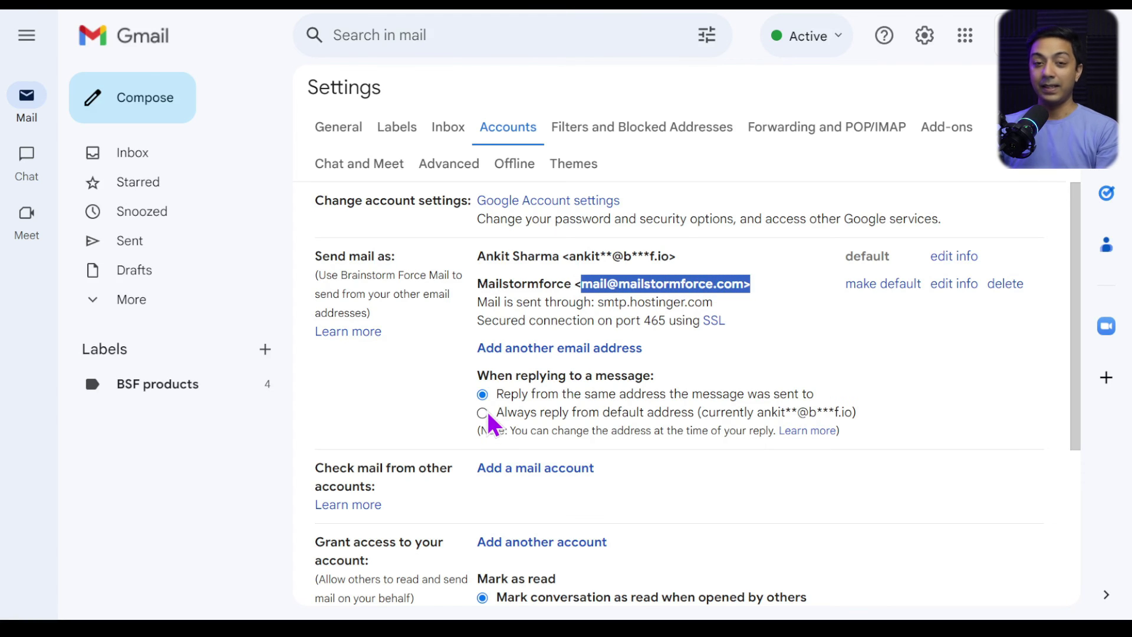